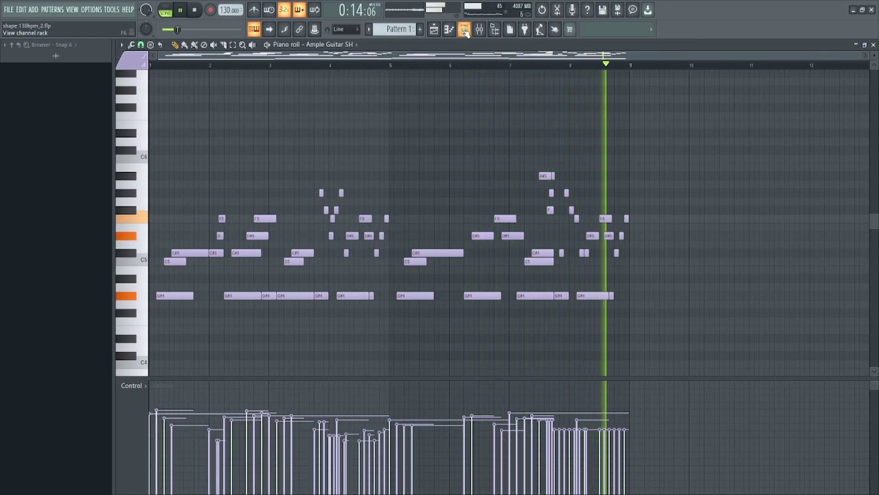
# Inspect the Ample Guitar SH instrument from the channel rack, then close it and return to the guitar notes.
pyautogui.press('F6')
pyautogui.click(297, 207)
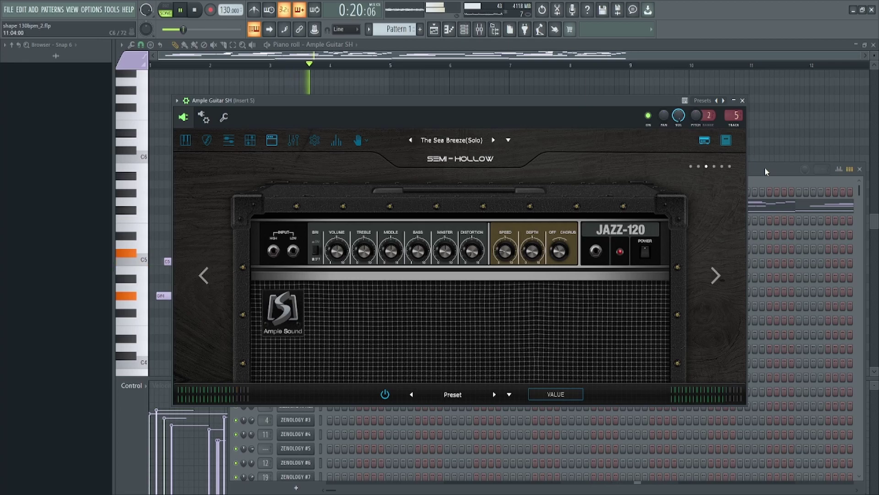
pyautogui.click(742, 100)
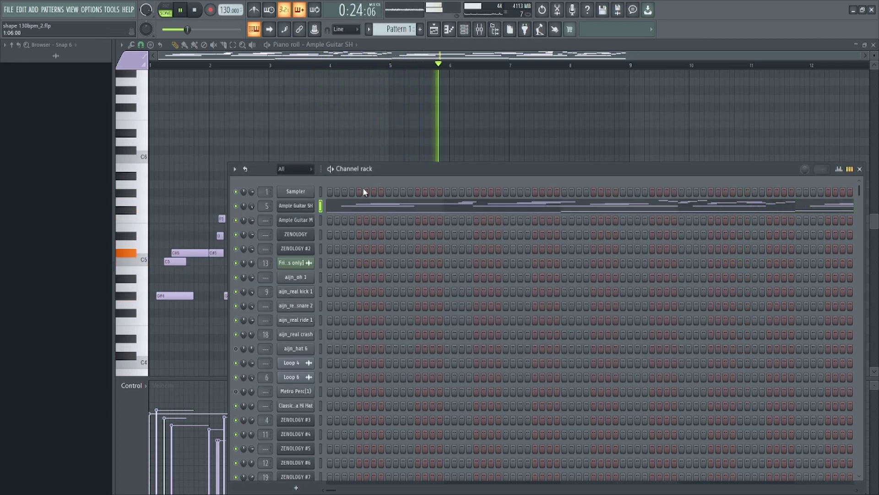
pyautogui.press('F6')
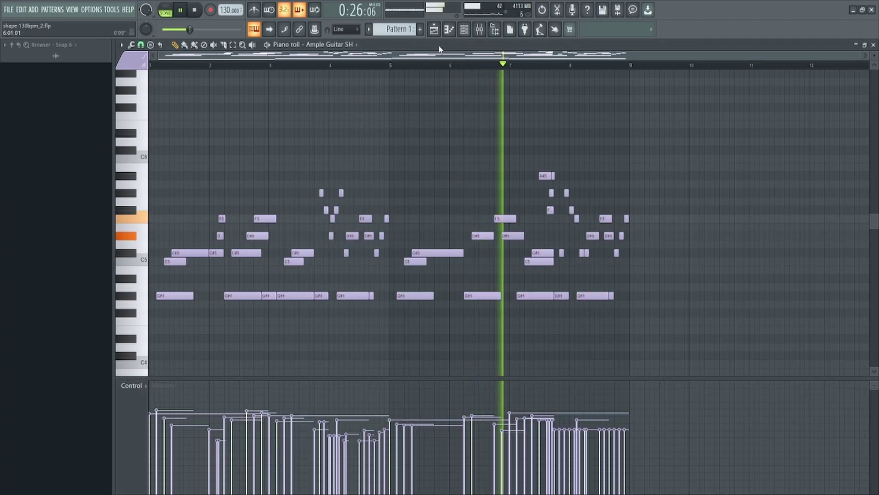
# Examine the Pattern 15 string notes from Track 2 in the piano roll, then return to the playlist.
pyautogui.scroll(-1, 408, 29)
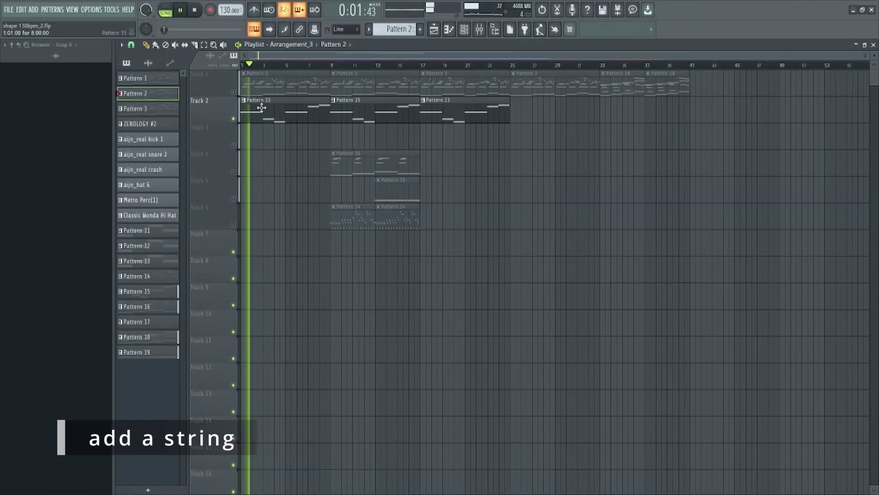
pyautogui.doubleClick(285, 112)
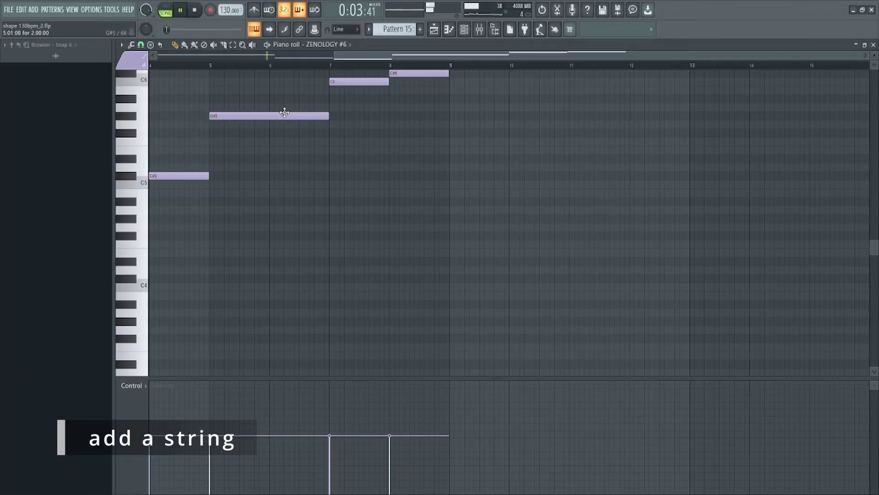
pyautogui.scroll(3, 285, 198)
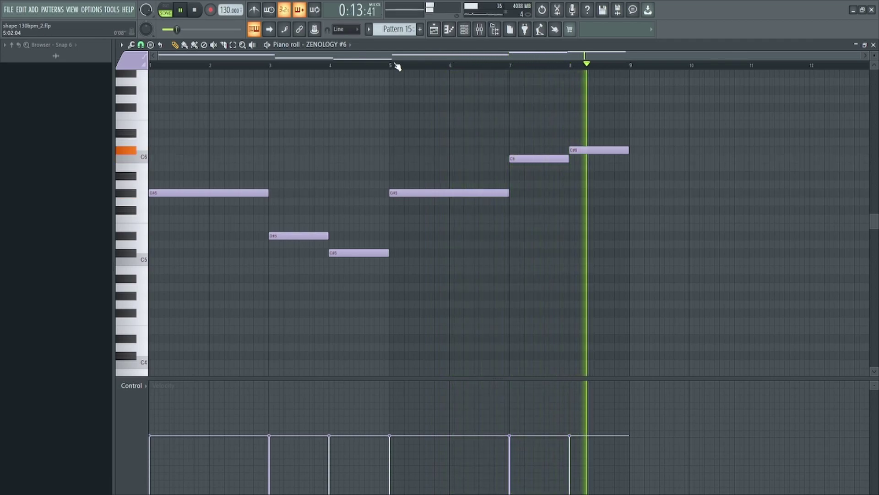
pyautogui.click(434, 30)
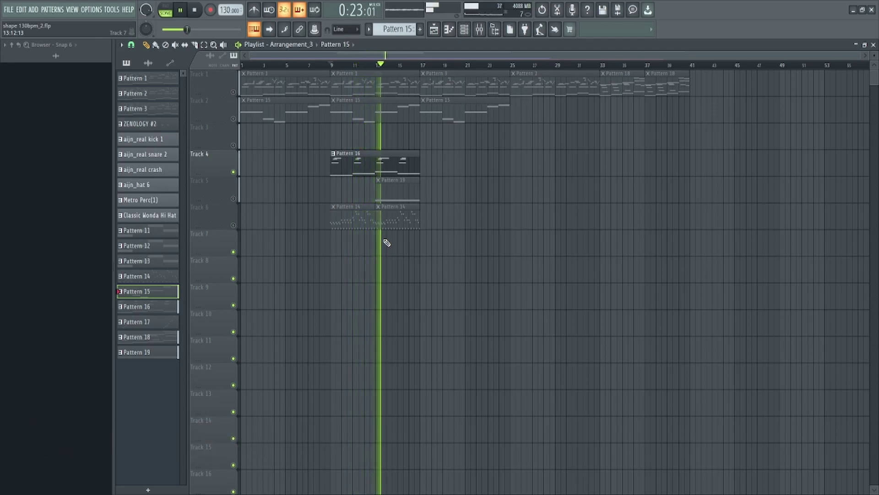
# Examine the Pattern 16 notes from Track 4 in the piano roll, then return to the playlist.
pyautogui.doubleClick(384, 173)
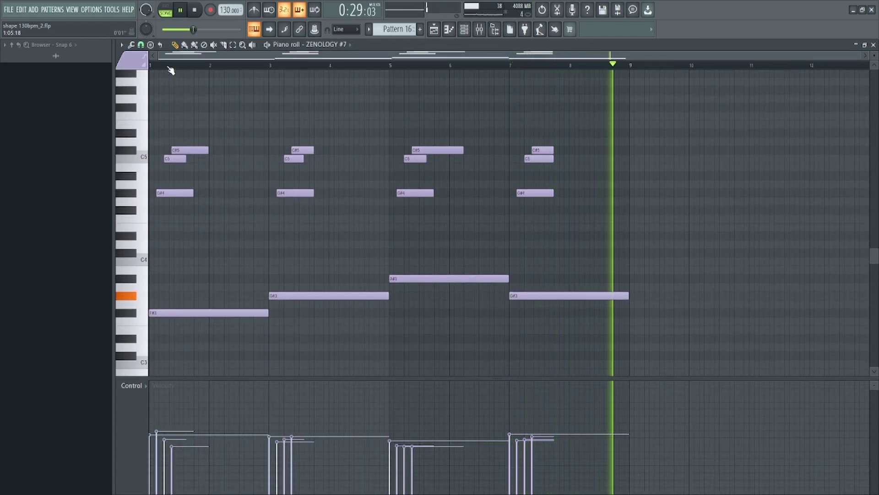
pyautogui.scroll(1, 600, 211)
pyautogui.scroll(-1, 600, 211)
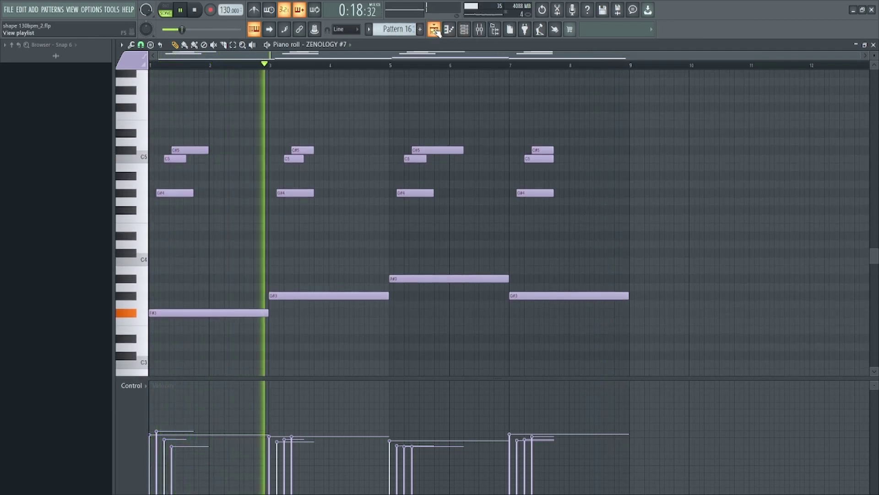
pyautogui.click(434, 29)
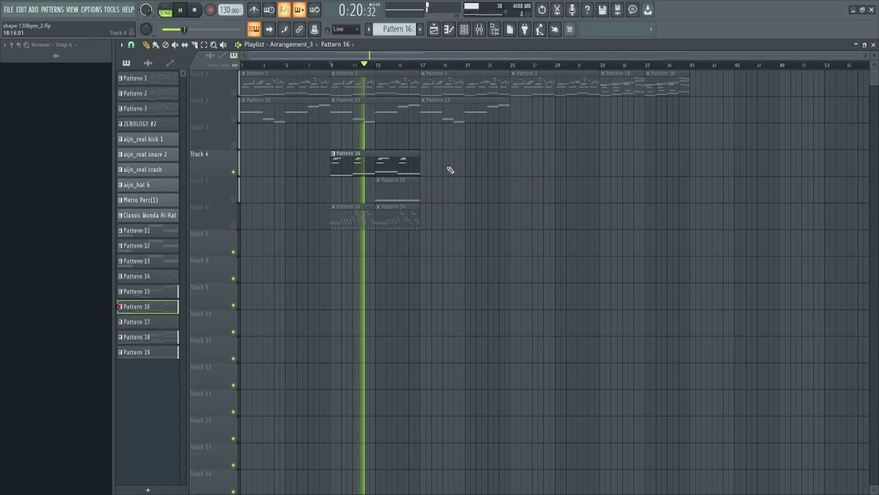
# View the Cymatics Origin effect on the mixer's Master track, then close the mixer windows.
pyautogui.click(479, 30)
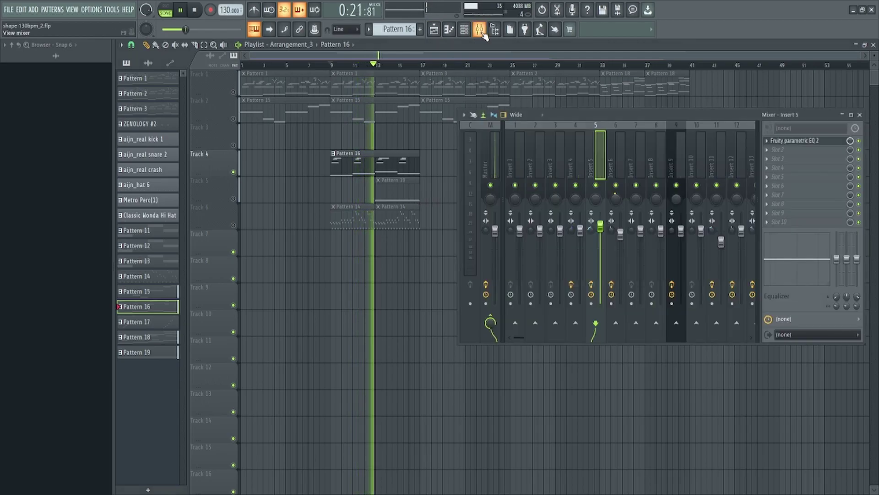
pyautogui.click(497, 164)
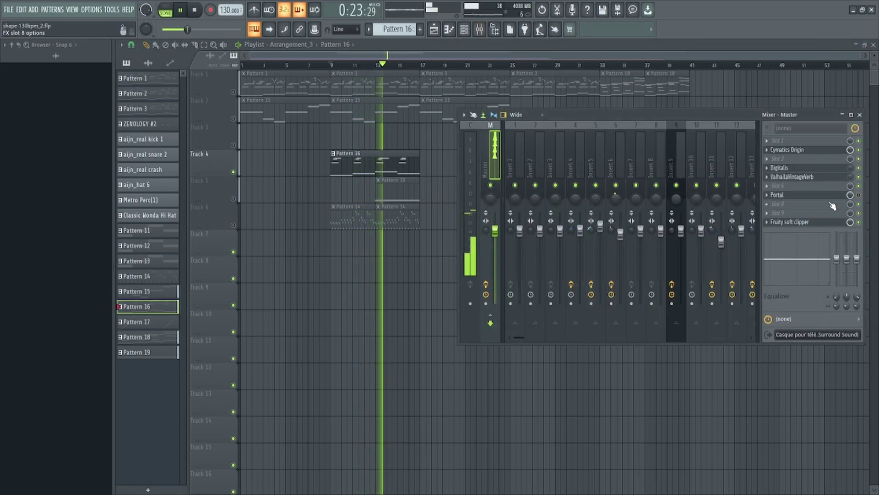
pyautogui.click(812, 150)
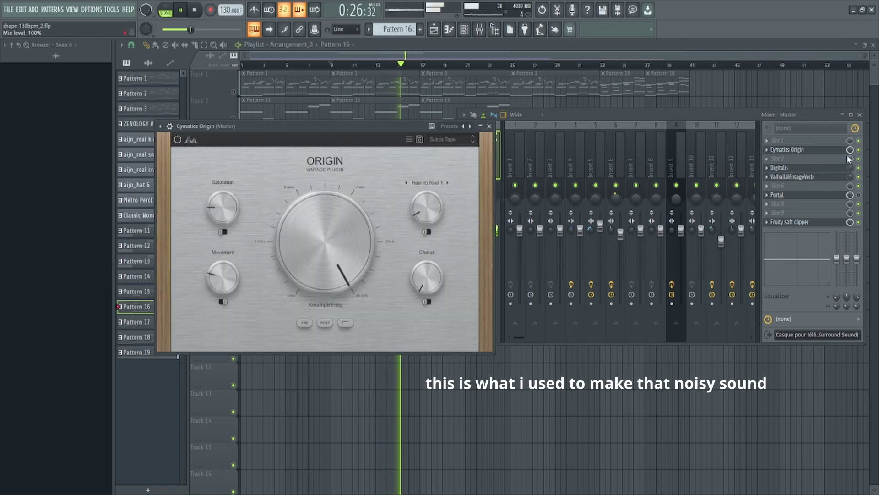
pyautogui.click(864, 154)
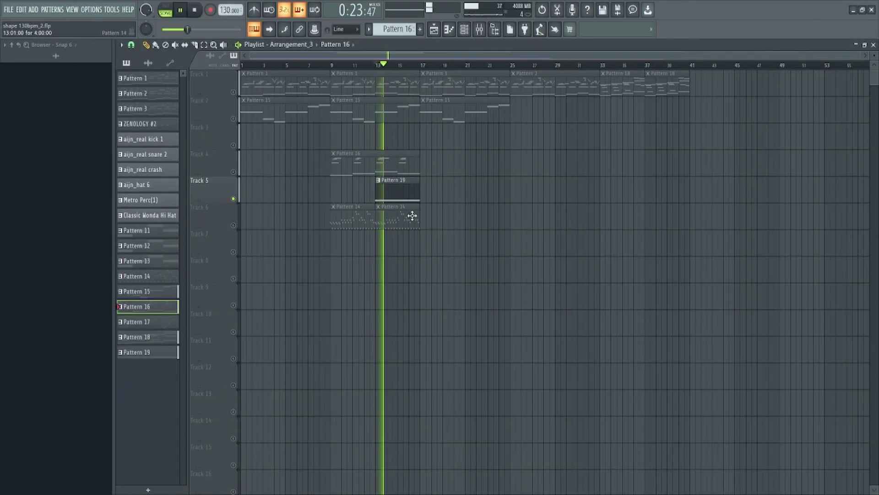
# Play the arrangement from bar 13 and examine the Pattern 19 note in the piano roll.
pyautogui.scroll(-3, 423, 261)
pyautogui.scroll(3, 422, 261)
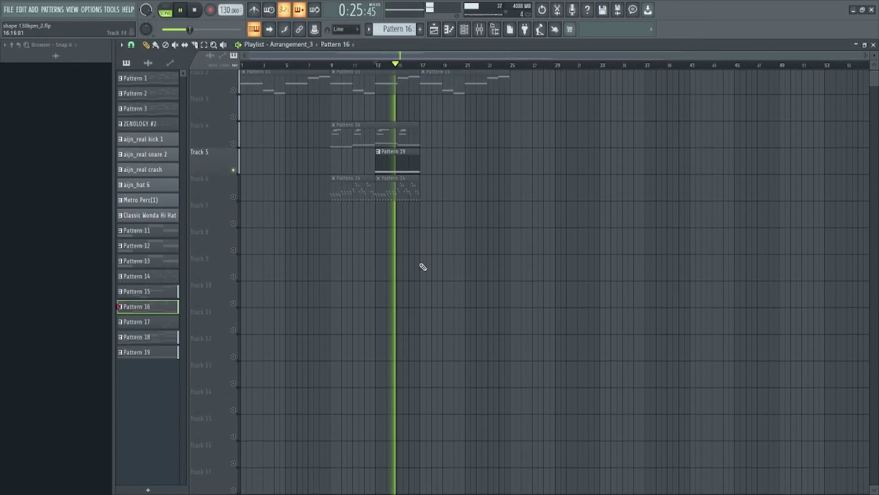
pyautogui.click(379, 67)
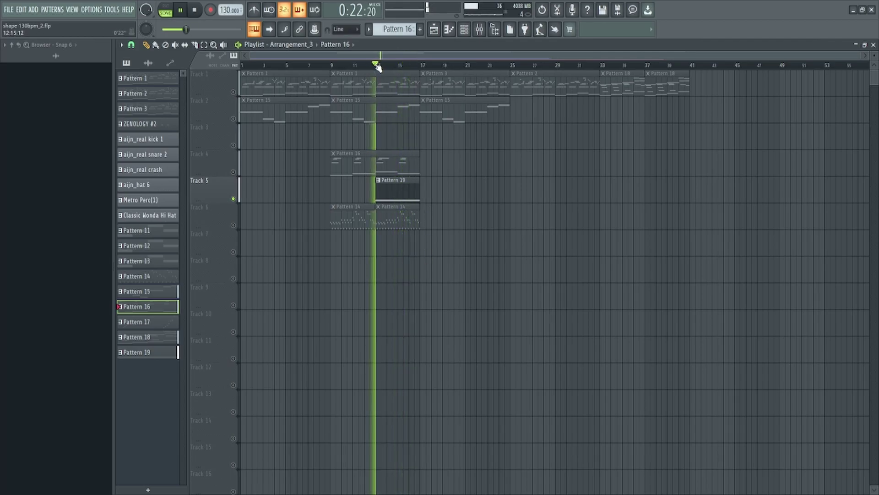
pyautogui.doubleClick(395, 191)
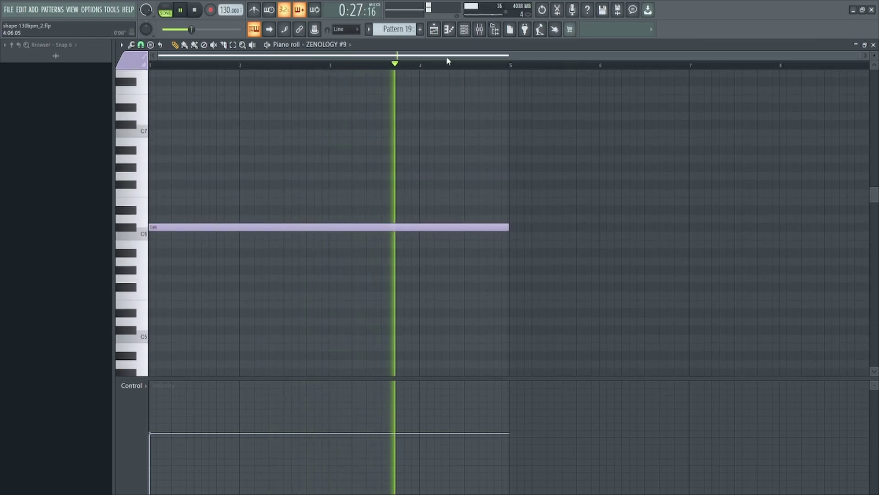
# Check the instrument behind Pattern 19 in the channel rack, then return to the playlist.
pyautogui.press('F6')
pyautogui.scroll(-5, 406, 276)
pyautogui.scroll(-5, 408, 287)
pyautogui.click(297, 396)
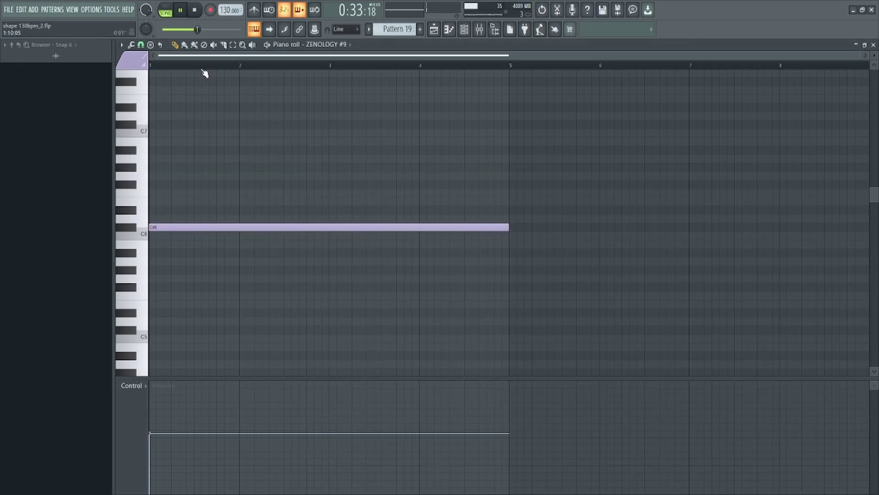
pyautogui.click(434, 29)
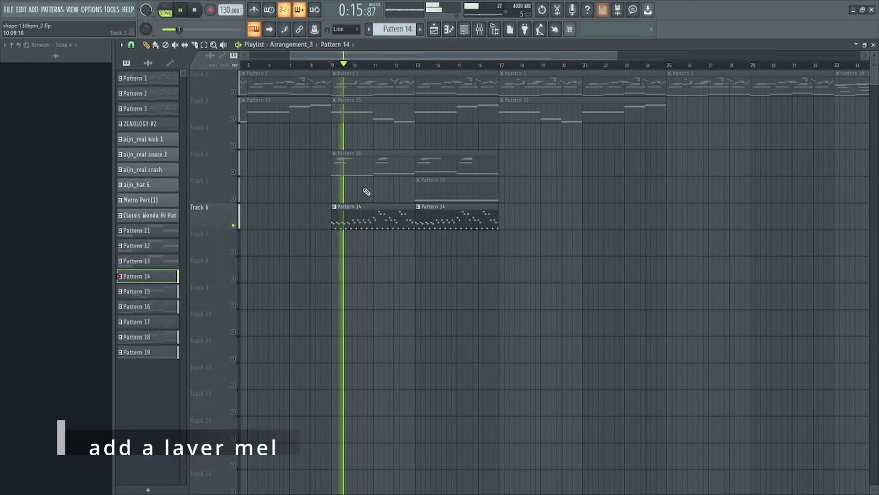
# Examine the Pattern 14 layer melody from Track 6 in the piano roll, then return to the playlist.
pyautogui.doubleClick(370, 213)
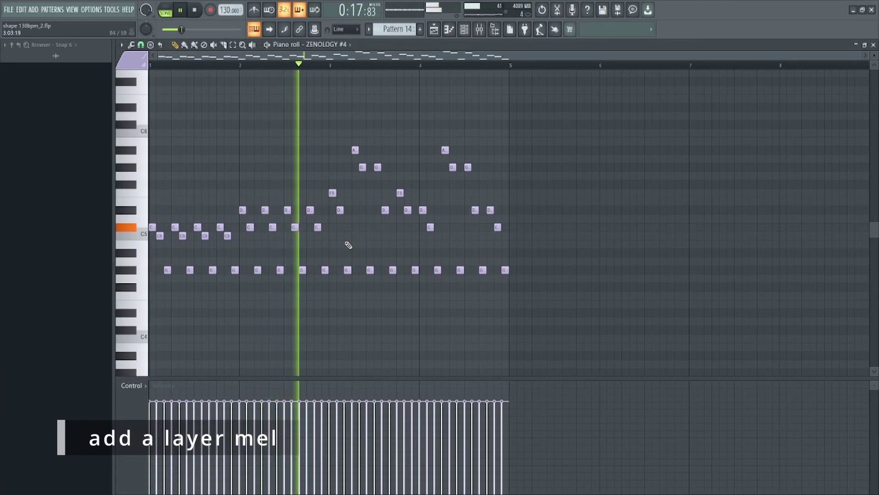
pyautogui.scroll(2, 309, 250)
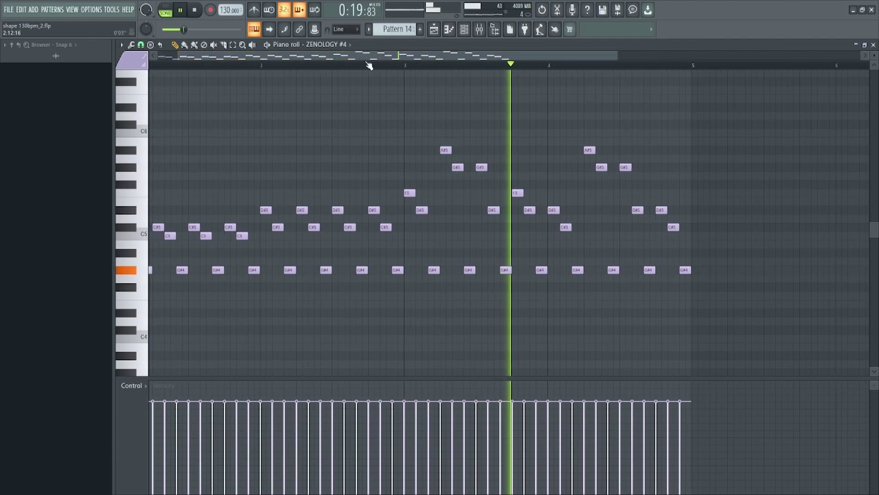
pyautogui.hscroll(-1, 412, 53)
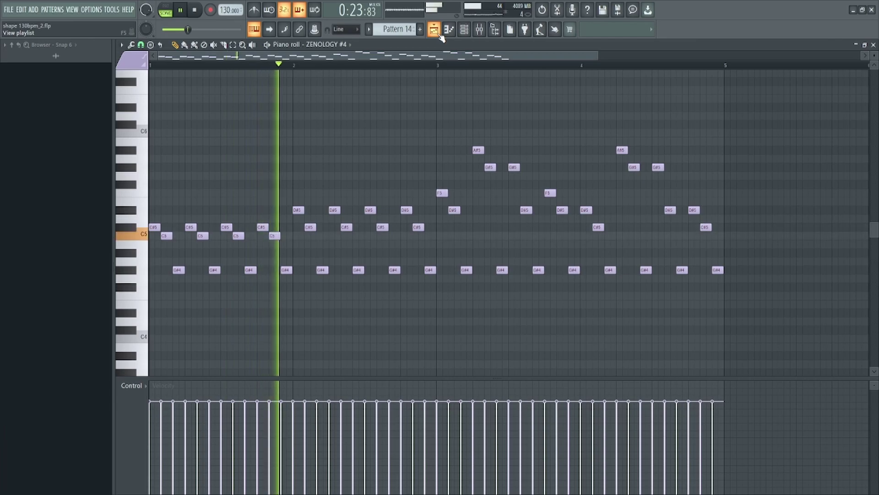
pyautogui.click(434, 30)
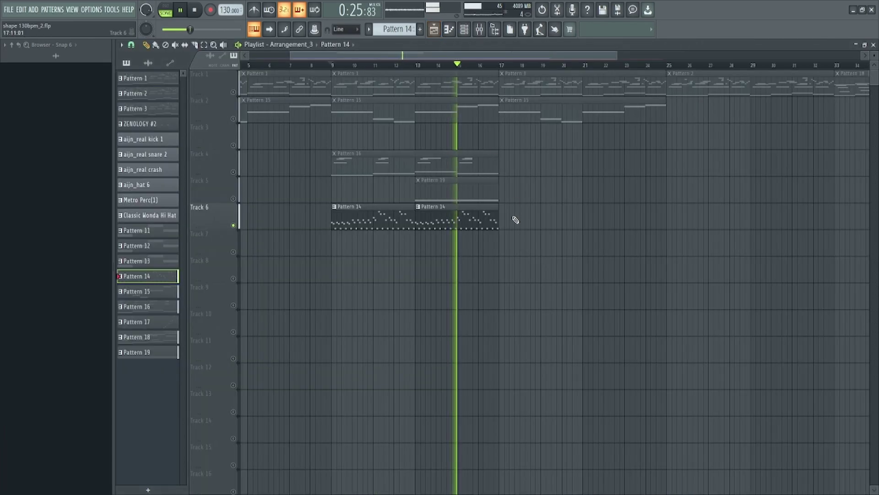
# Audition the Pattern 13 and Pattern 12 clips on Track 8 from bar 17 and then bar 21.
pyautogui.scroll(-3, 515, 216)
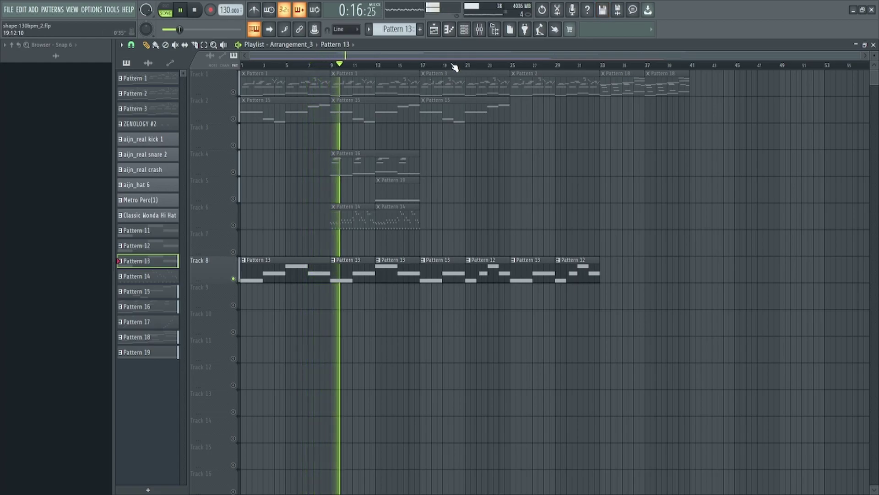
pyautogui.click(425, 67)
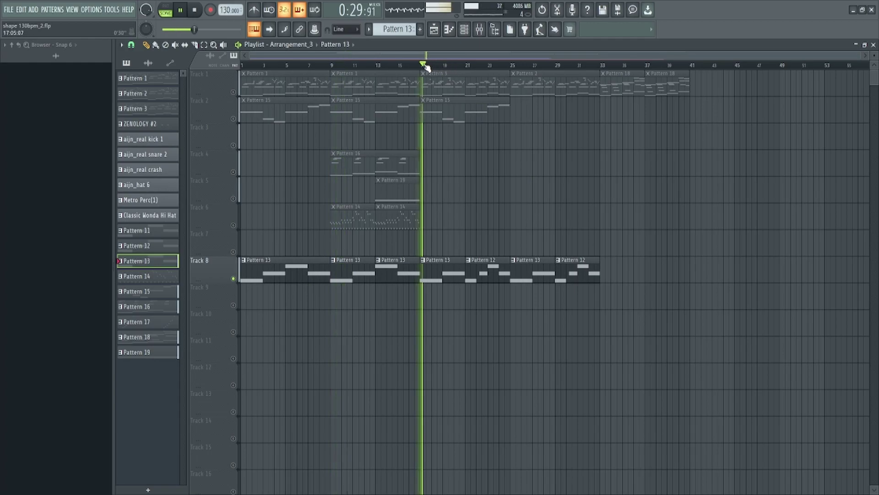
pyautogui.click(466, 65)
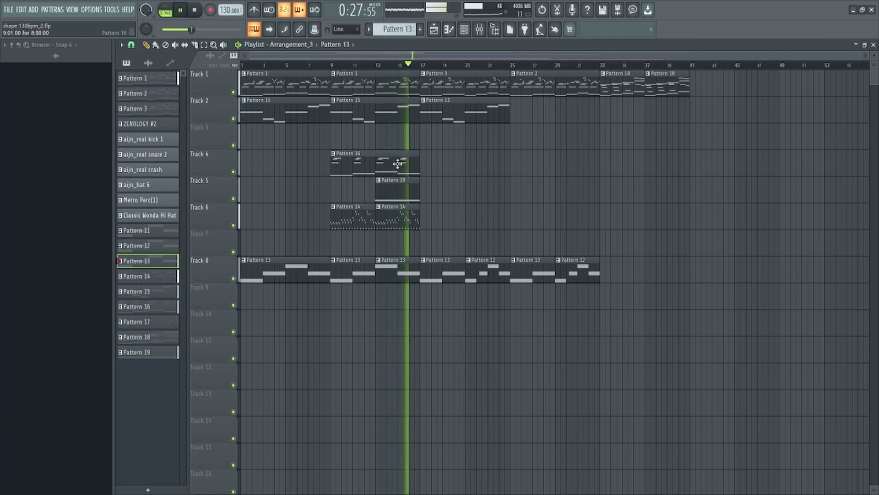
# Examine the aijn_real kick 1 pattern from Track 10 in the piano roll and channel rack, then return to the playlist.
pyautogui.scroll(1, 412, 137)
pyautogui.scroll(1, 458, 117)
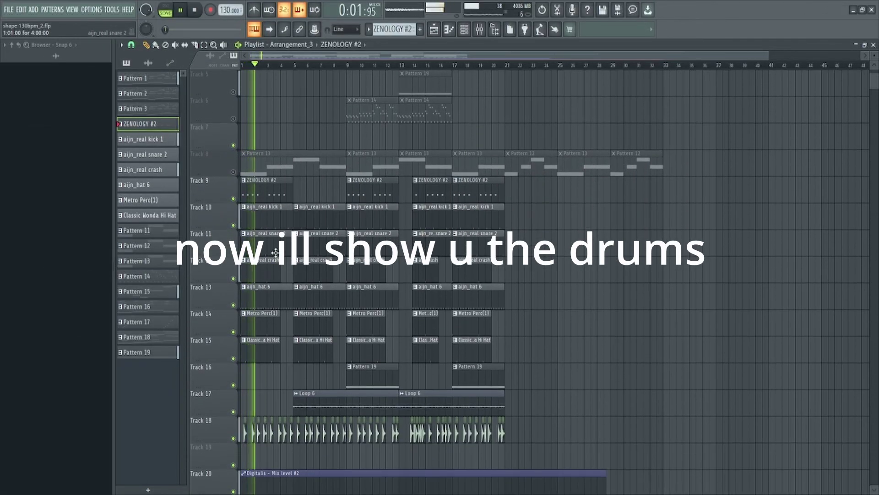
pyautogui.scroll(-1, 275, 252)
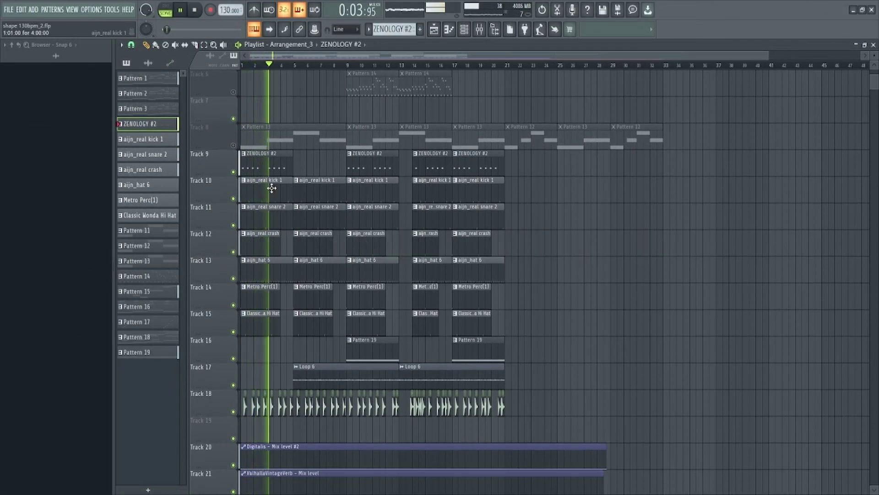
pyautogui.doubleClick(243, 192)
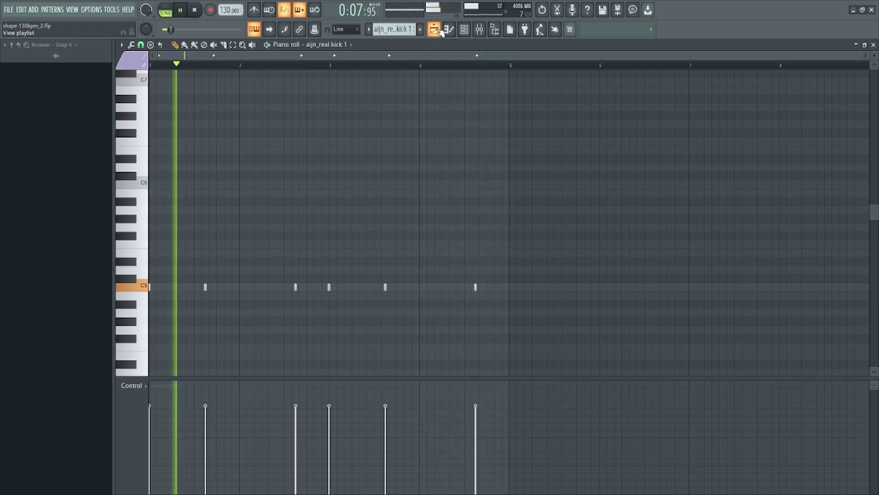
pyautogui.click(465, 33)
pyautogui.scroll(10, 442, 306)
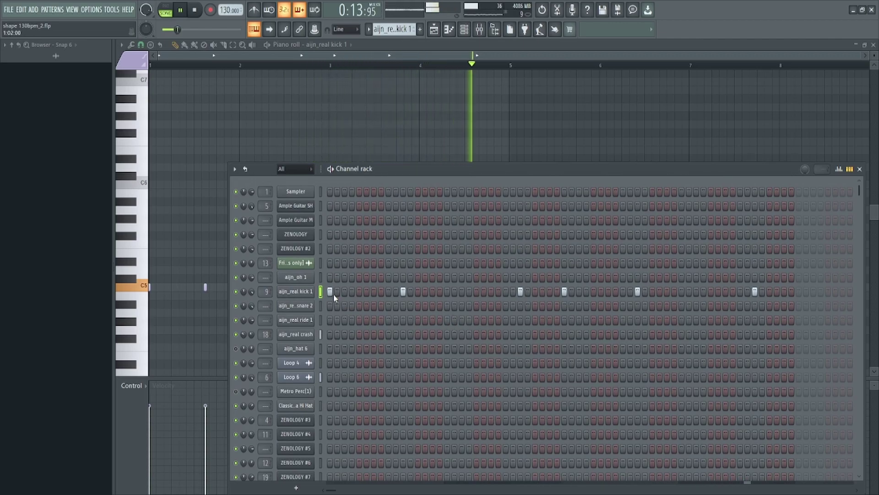
pyautogui.press('F5')
# Audition the Loop 6 clips on Track 17 around bar 5.
pyautogui.scroll(-3, 412, 215)
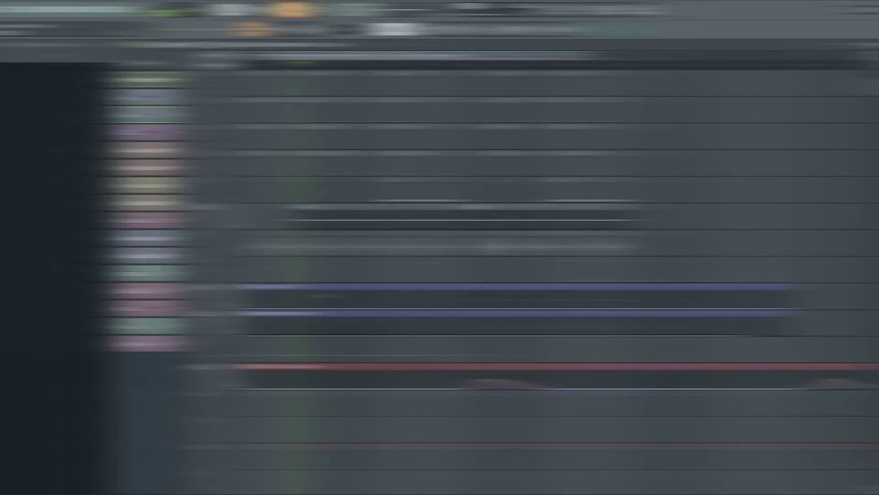
pyautogui.scroll(3, 311, 183)
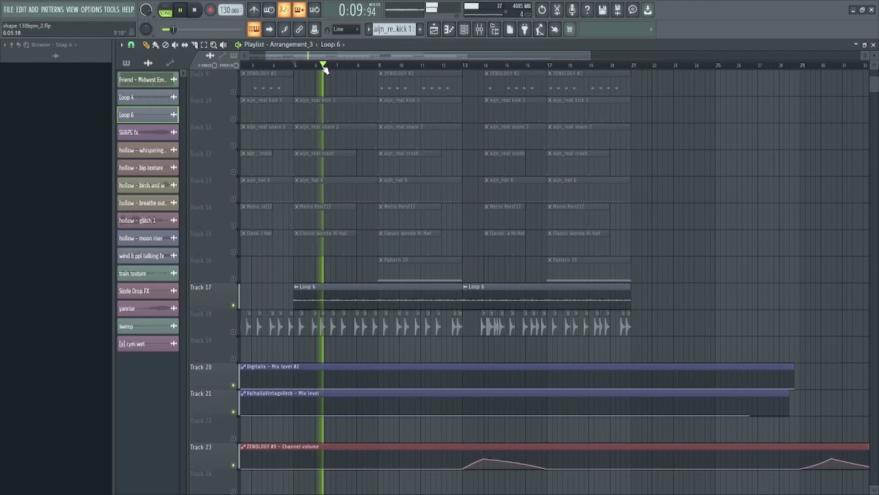
pyautogui.moveTo(320, 57); pyautogui.dragTo(304, 255)
pyautogui.scroll(3, 290, 284)
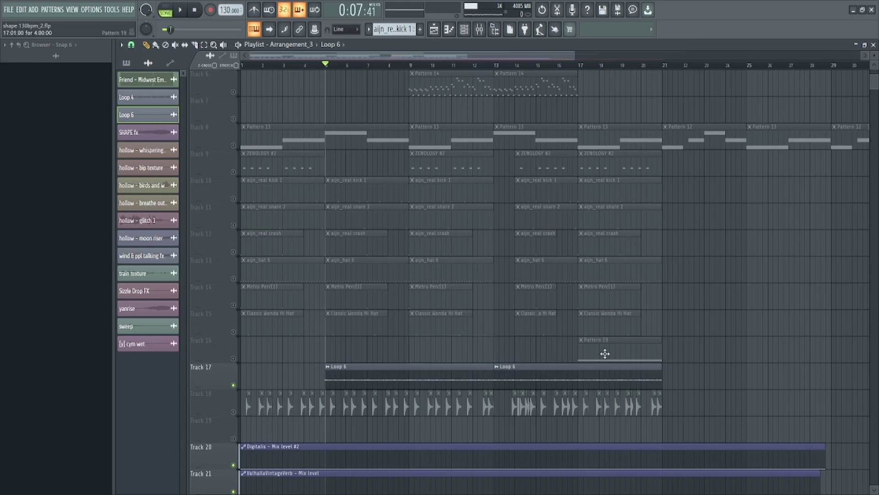
# Unmute the Classic Wonda Hi Hat clips on Track 15 and play them together with Loop 6 from bar 5.
pyautogui.scroll(2, 249, 353)
pyautogui.click(234, 385)
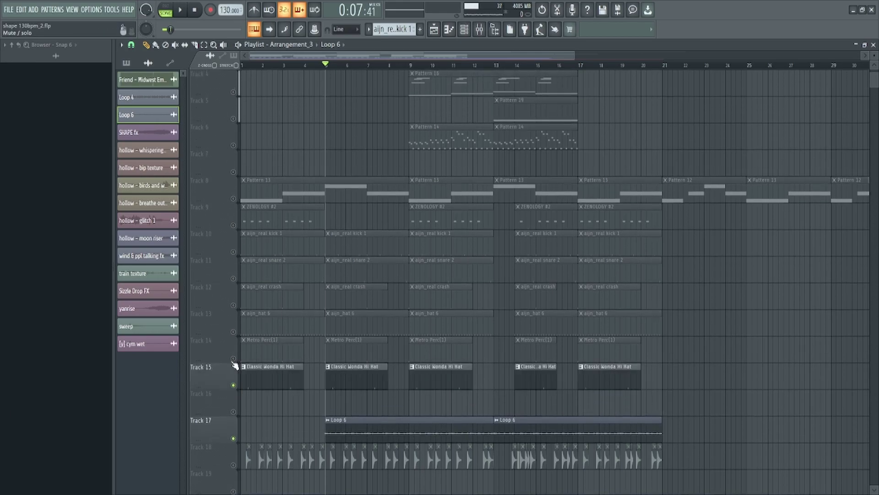
pyautogui.press('space')
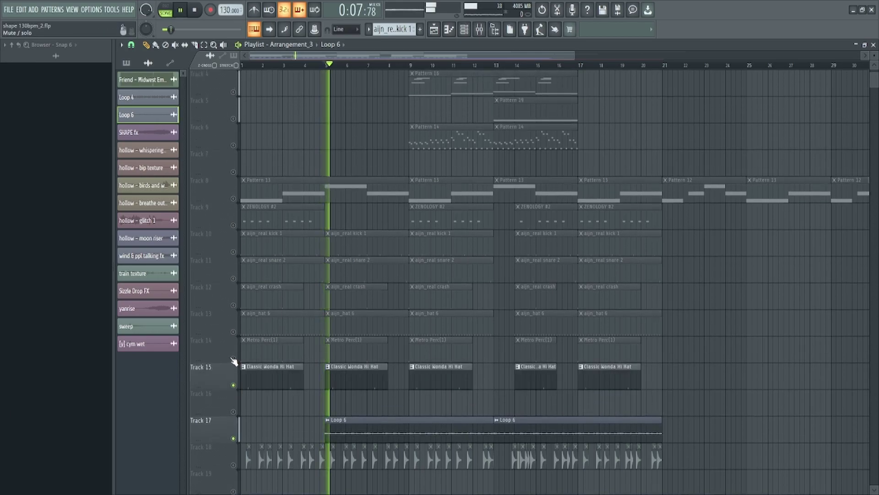
# Examine the Classic Wonda Hi Hat pattern in the piano roll, then return to the playlist.
pyautogui.doubleClick(357, 375)
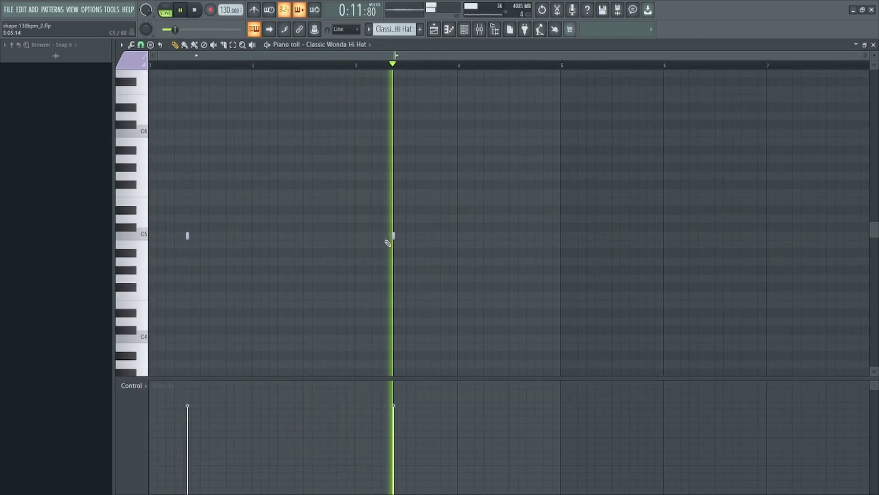
pyautogui.press('F5')
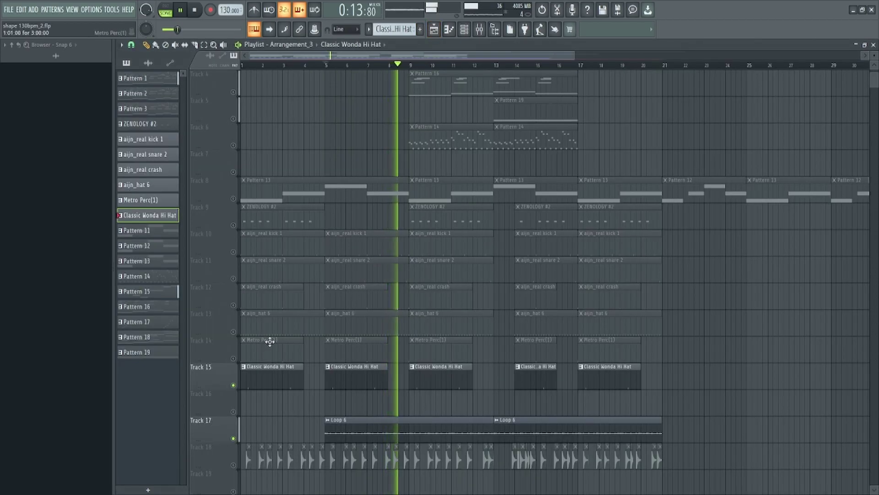
# Unmute Track 13 and delete all of its aijn_hat 6 clips.
pyautogui.click(234, 331)
pyautogui.rightClick(288, 324)
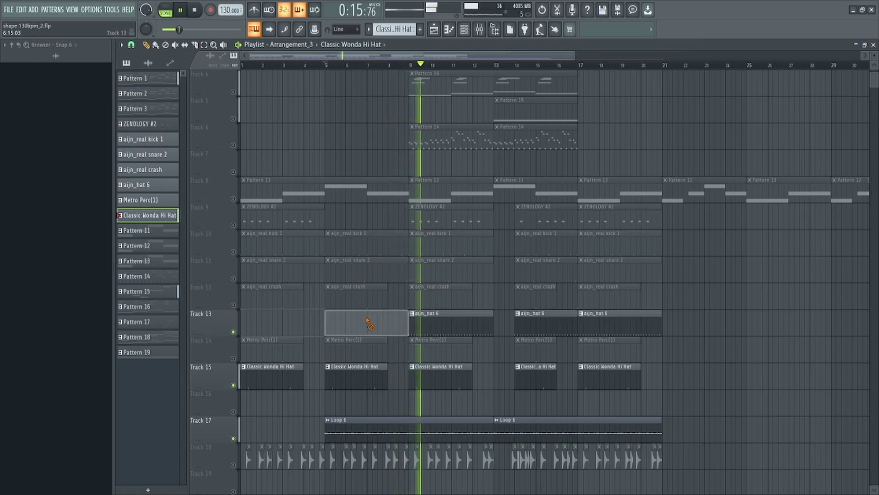
pyautogui.rightClick(353, 321)
pyautogui.rightClick(440, 325)
pyautogui.rightClick(536, 328)
pyautogui.rightClick(614, 327)
# Restart playback from bar 1 and unmute the crash, snare and kick clips on Tracks 12, 11 and 10.
pyautogui.press('space')
pyautogui.click(233, 305)
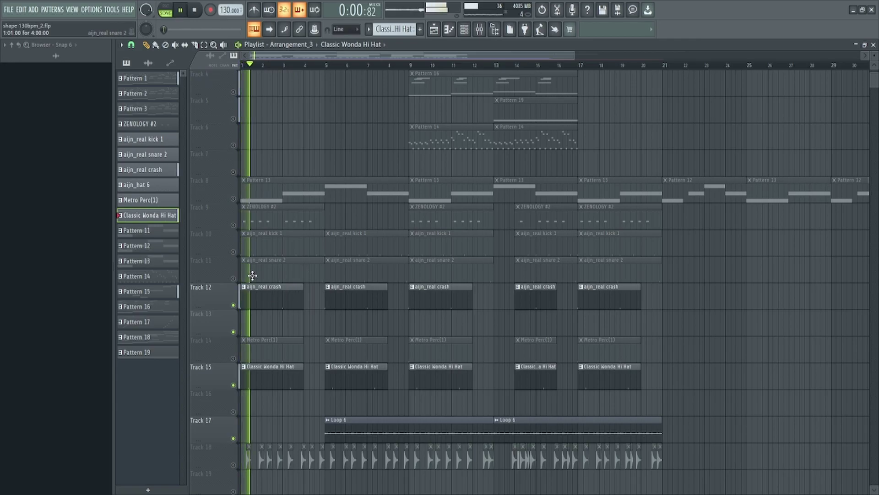
pyautogui.click(234, 278)
pyautogui.click(235, 251)
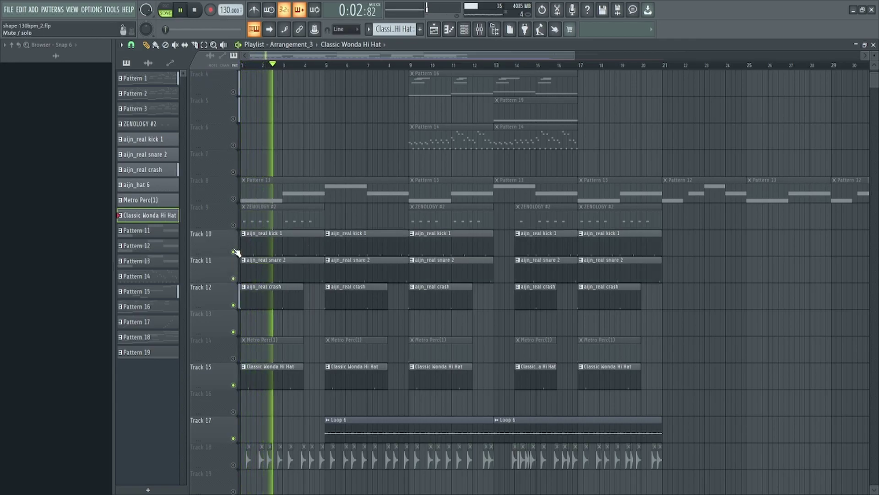
# Examine the aijn_real kick 1 notes in the piano roll and its steps in the channel rack, then return to the playlist.
pyautogui.doubleClick(277, 243)
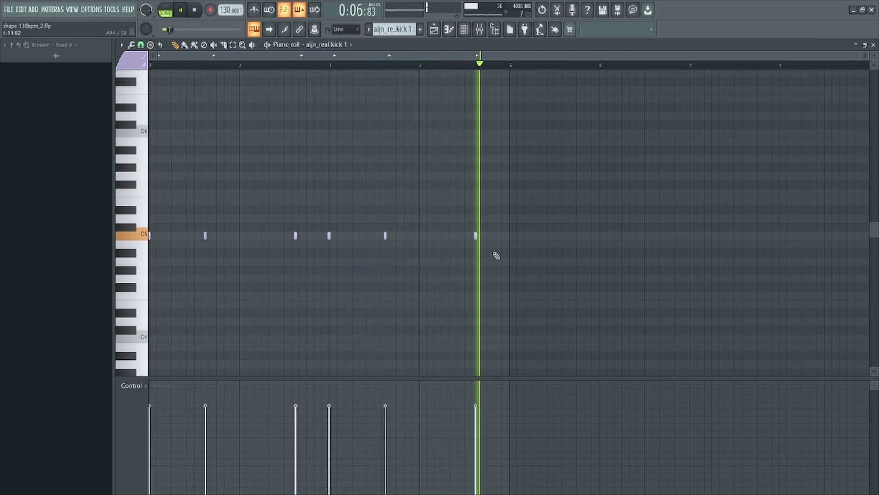
pyautogui.scroll(3, 188, 265)
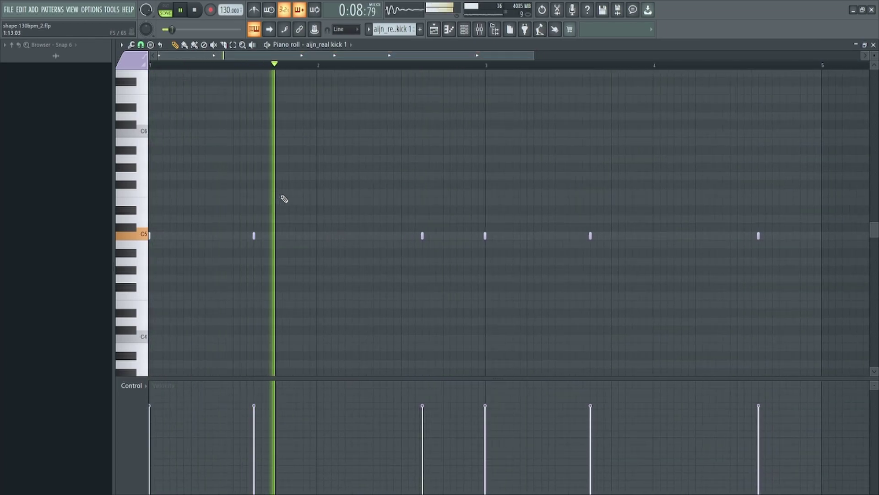
pyautogui.scroll(-3, 406, 187)
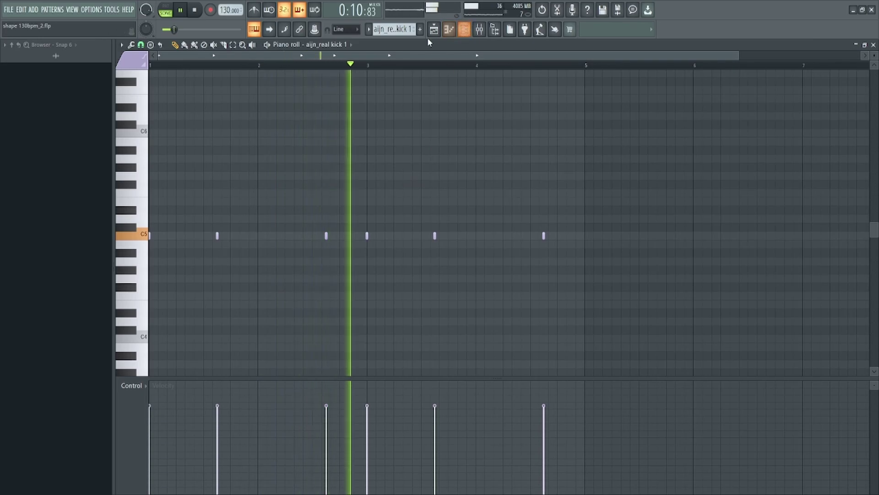
pyautogui.click(465, 32)
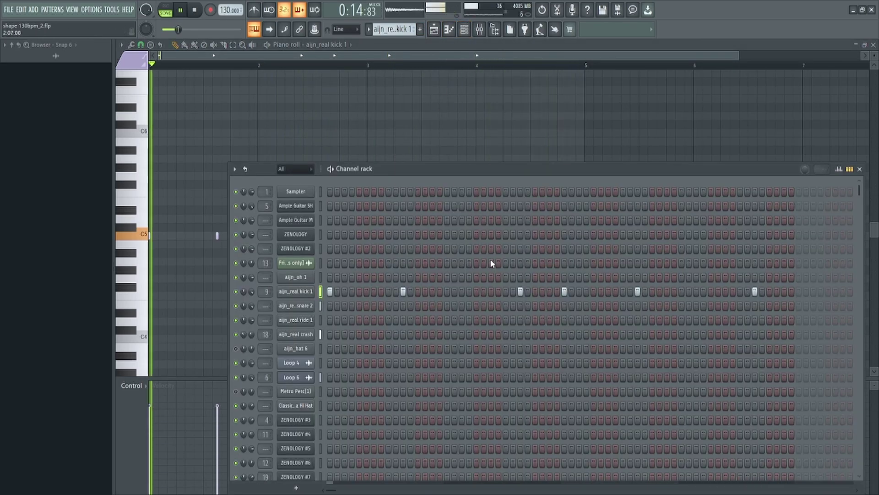
pyautogui.click(433, 30)
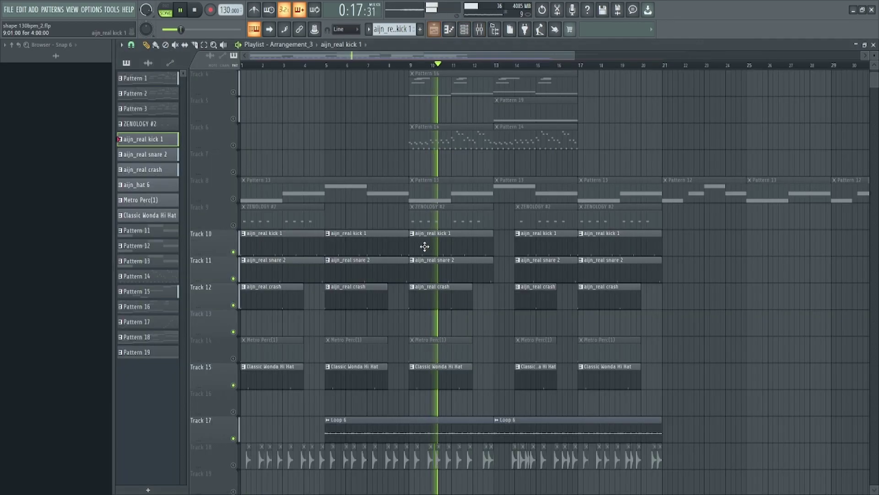
# Unmute the sliced drum clips on Track 18 and play them with the other drums from bar 1.
pyautogui.click(234, 465)
pyautogui.click(244, 65)
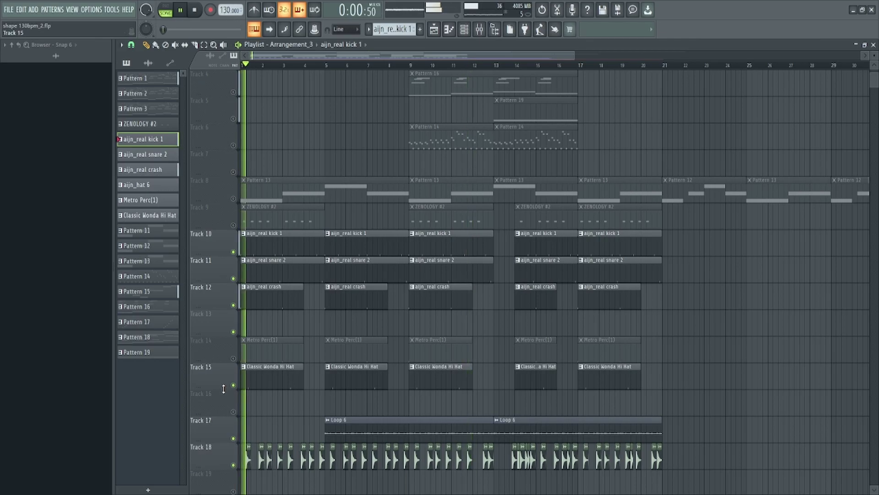
pyautogui.scroll(4, 223, 387)
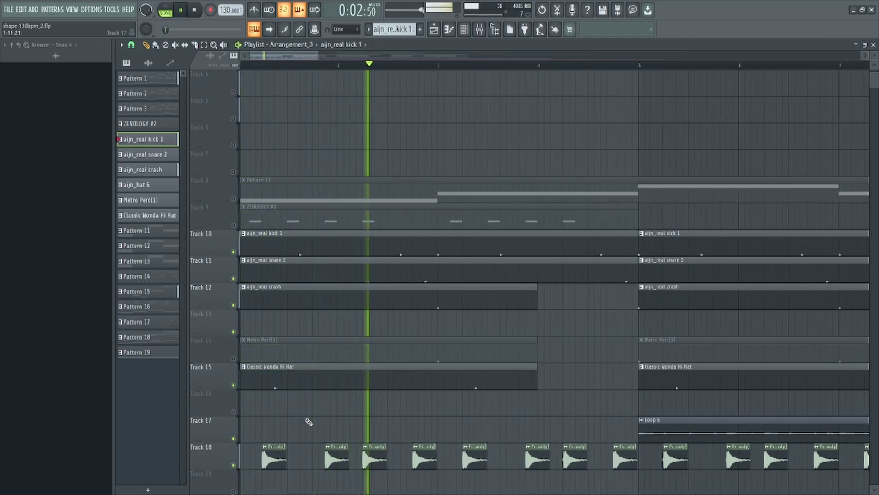
pyautogui.scroll(1, 307, 421)
pyautogui.scroll(-4, 363, 418)
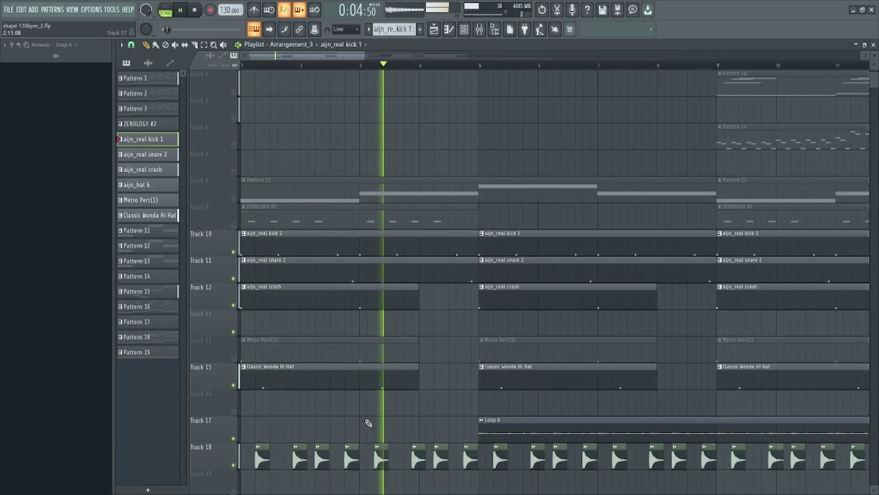
pyautogui.scroll(-2, 368, 422)
pyautogui.scroll(-1, 365, 430)
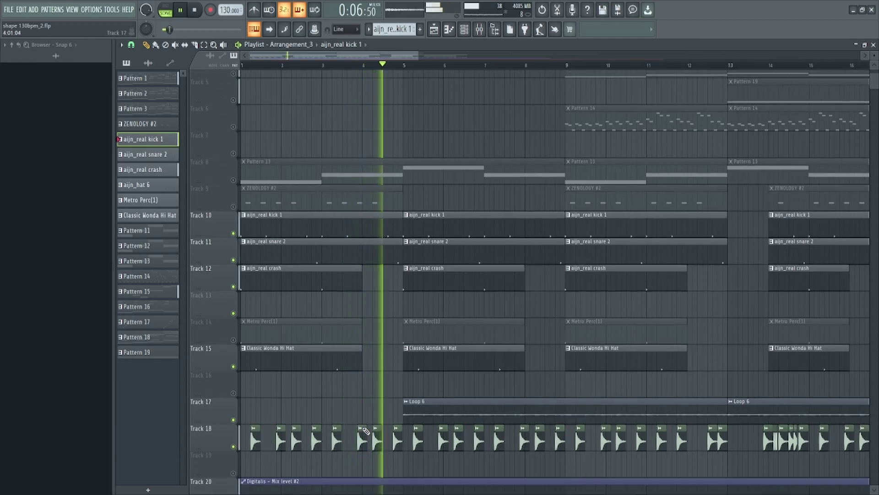
pyautogui.scroll(-3, 365, 431)
pyautogui.scroll(-2, 485, 409)
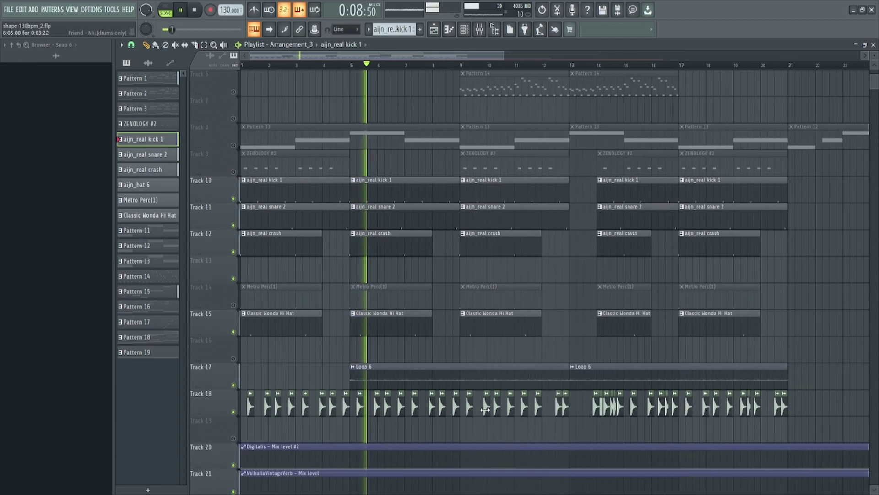
# Audition the drum section from bar 13, inspecting the chopped Track 18 slices around bar 14 and onward past bar 17.
pyautogui.scroll(2, 485, 409)
pyautogui.click(539, 68)
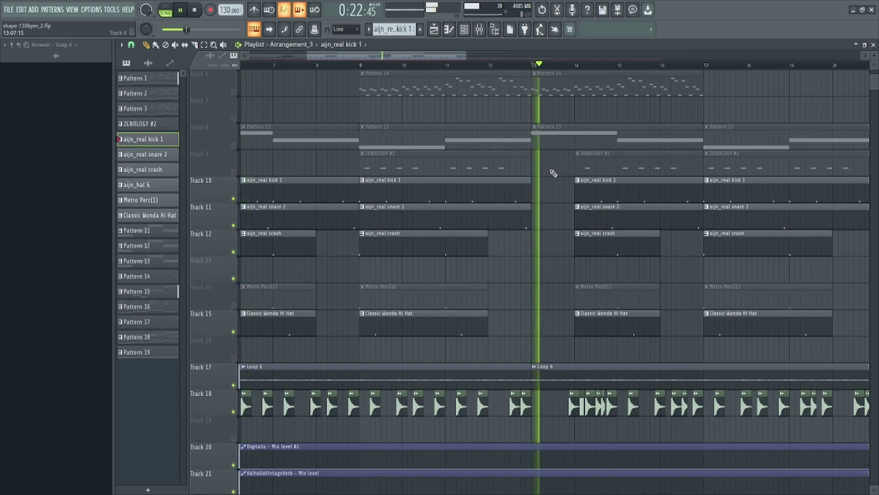
pyautogui.scroll(3, 586, 425)
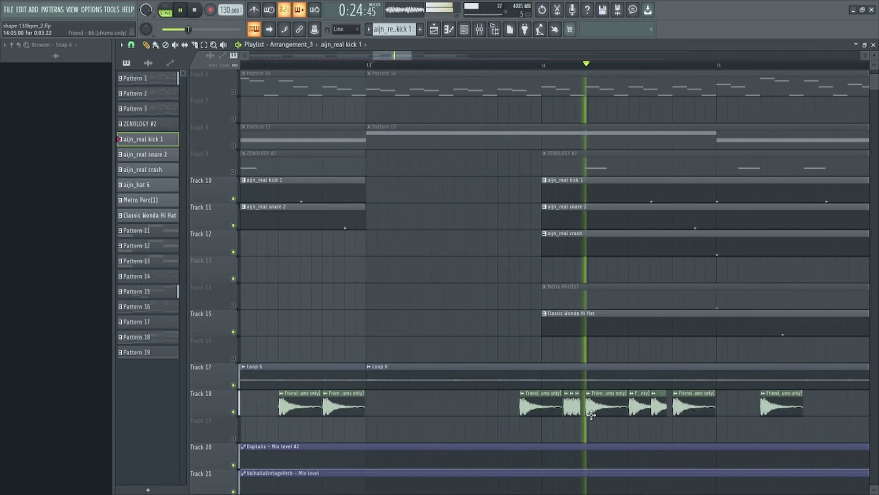
pyautogui.scroll(-1, 686, 430)
pyautogui.scroll(1, 705, 430)
pyautogui.scroll(-5, 715, 430)
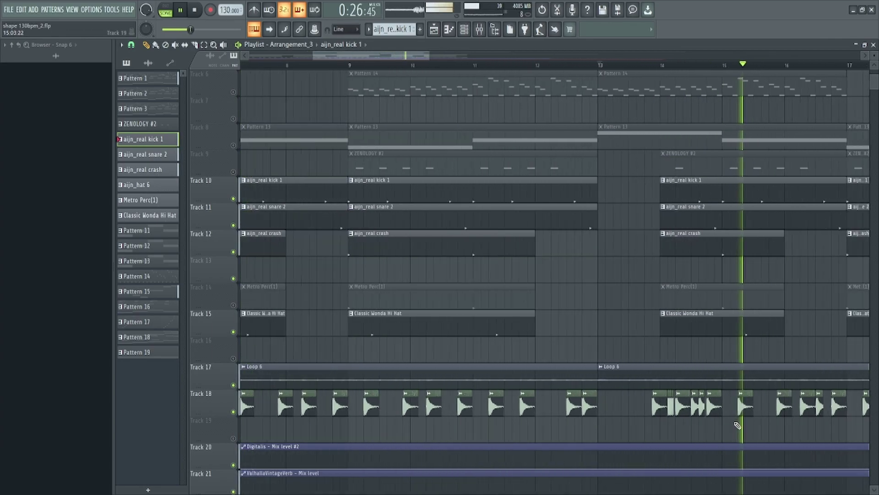
pyautogui.scroll(3, 732, 433)
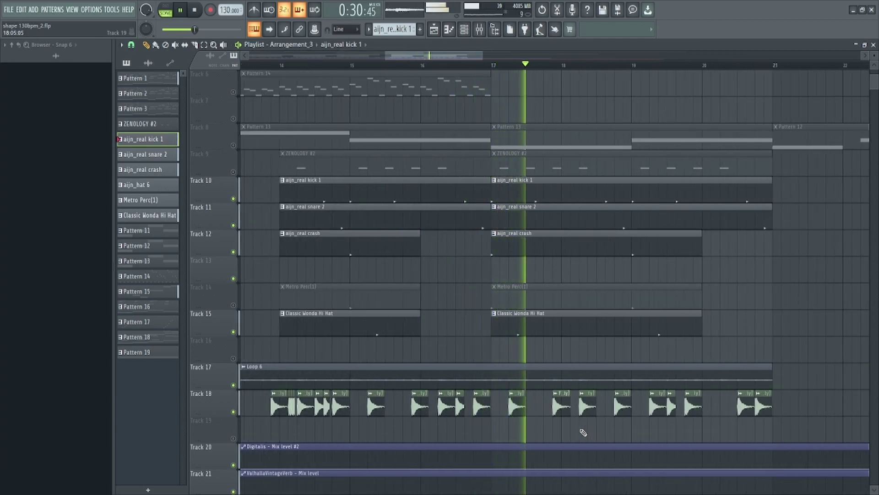
pyautogui.scroll(-1, 484, 267)
pyautogui.scroll(-5, 484, 268)
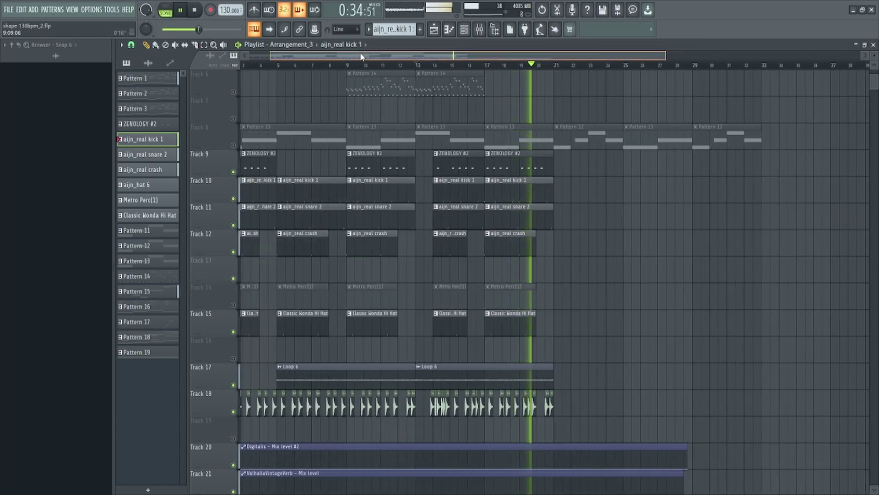
# Audition the ZENOLOGY #2 clip on Track 9 together with the drums from bar 1.
pyautogui.scroll(1, 359, 52)
pyautogui.scroll(5, 270, 172)
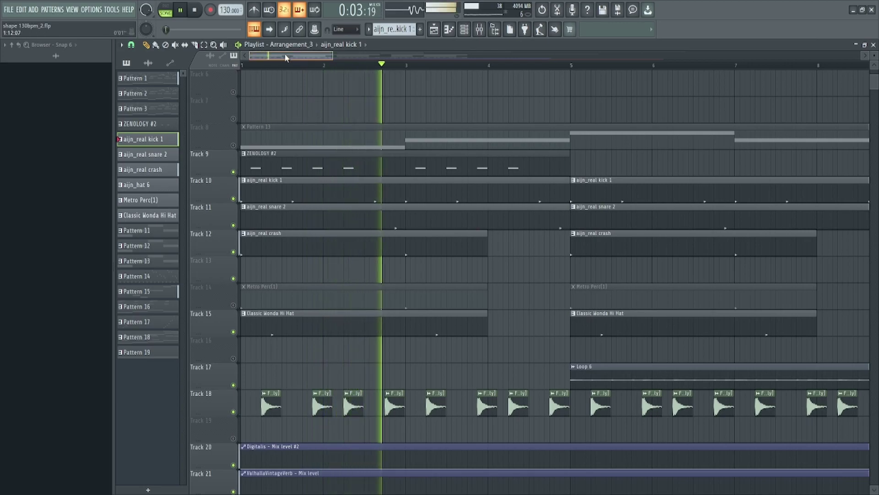
pyautogui.scroll(-6, 347, 294)
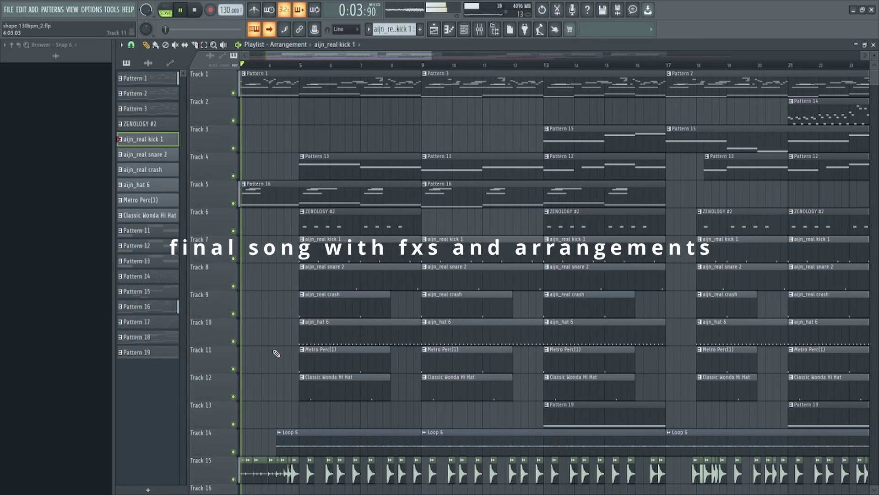
# Examine the final arrangement's pattern, effect and automation tracks during playback, reducing the track height to zoom level 3 for an overview.
pyautogui.scroll(-6, 259, 382)
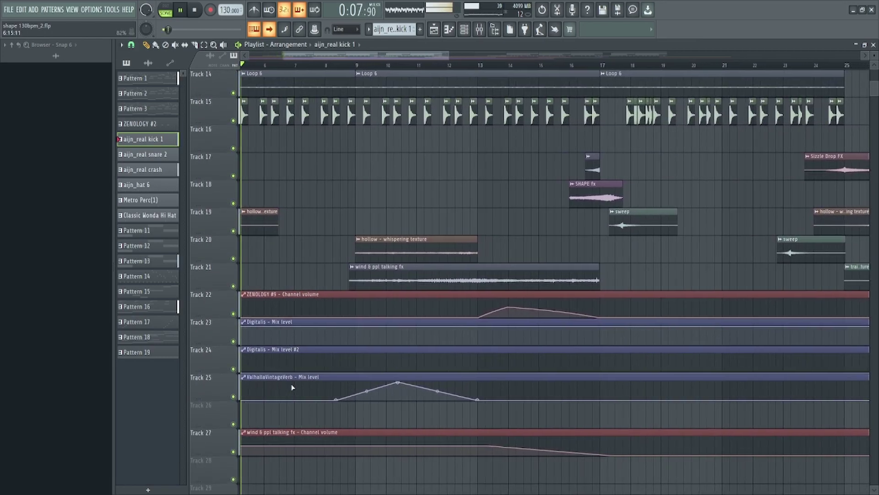
pyautogui.scroll(5, 292, 387)
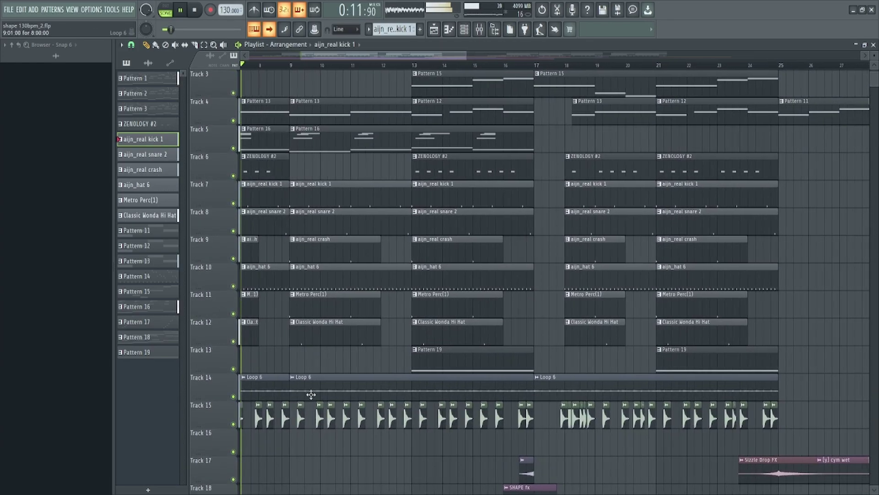
pyautogui.scroll(2, 312, 396)
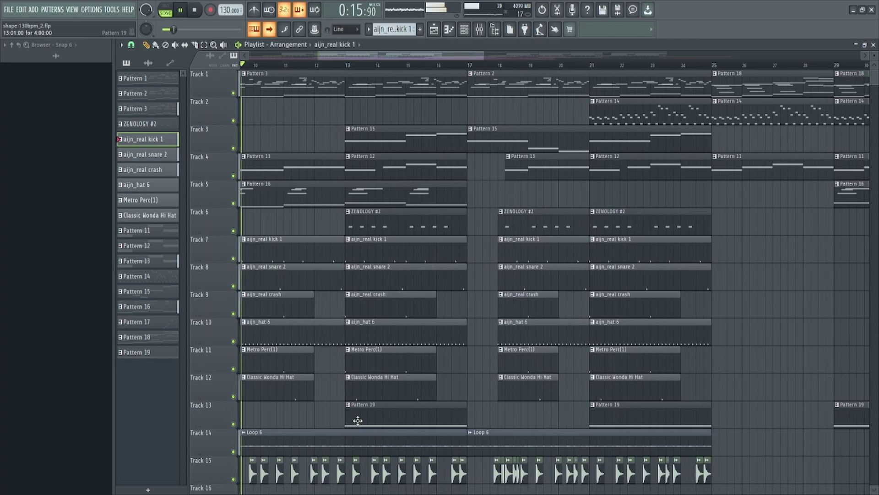
pyautogui.scroll(-8, 358, 420)
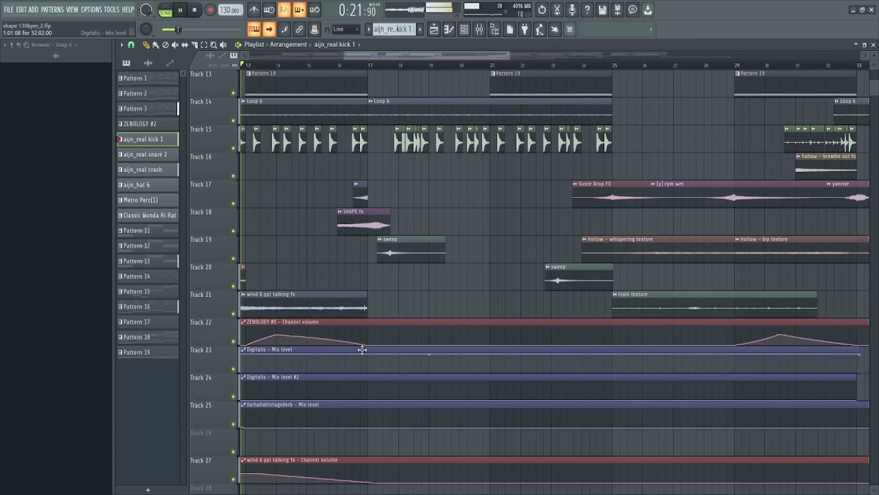
pyautogui.scroll(1, 374, 303)
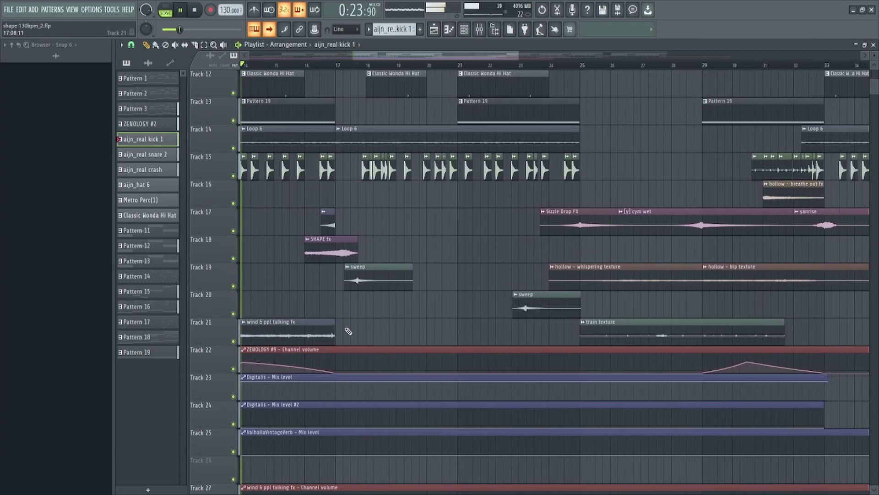
pyautogui.scroll(2, 366, 331)
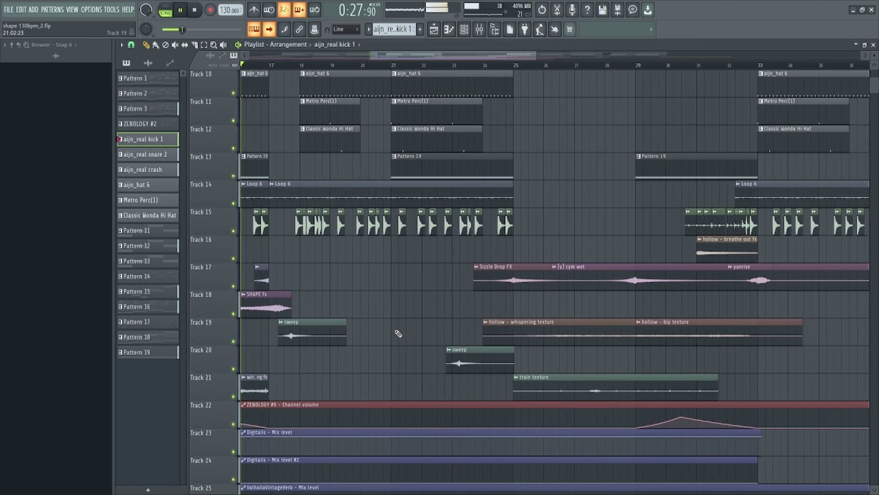
pyautogui.scroll(9, 384, 339)
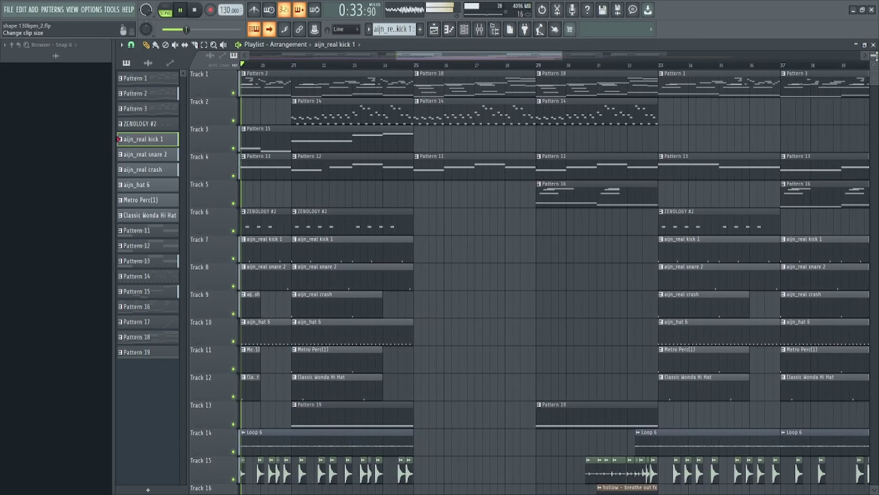
pyautogui.keyDown('alt'); pyautogui.scroll(-2, 475, 312); pyautogui.keyUp('alt')
pyautogui.keyDown('alt'); pyautogui.scroll(-3, 475, 312); pyautogui.keyUp('alt')
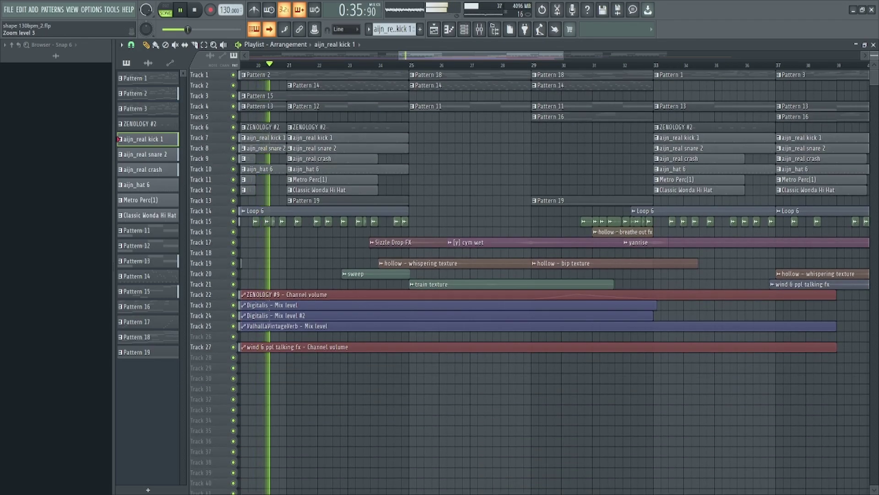